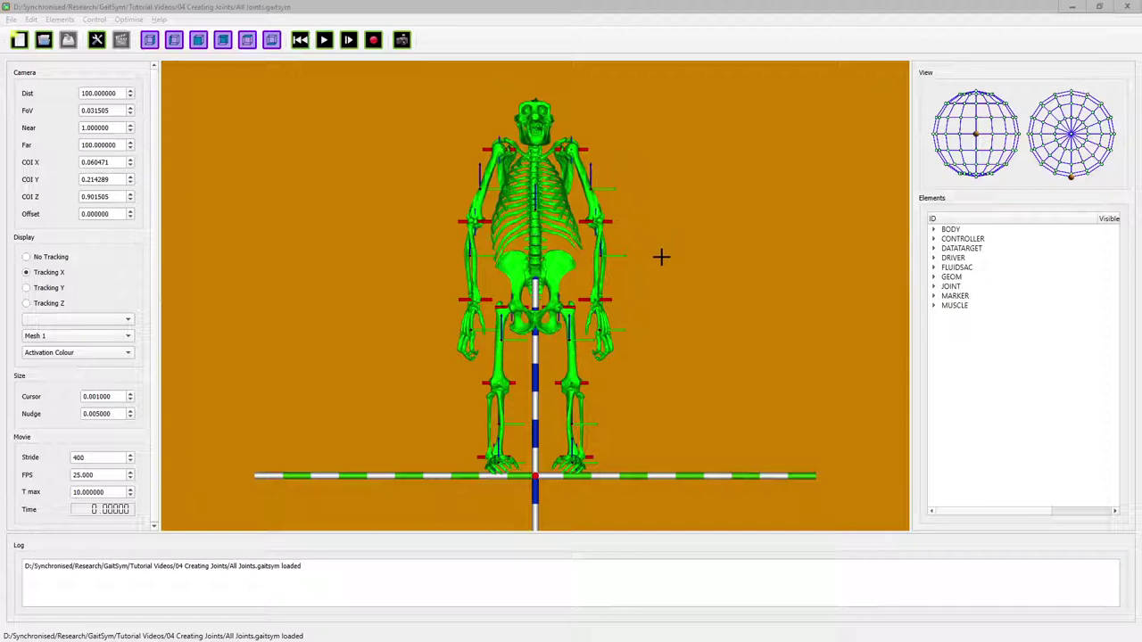
# Step: Zoom in and centre the view on the pelvis so both hip joints fill the screen
pyautogui.scroll(8, 548, 339)
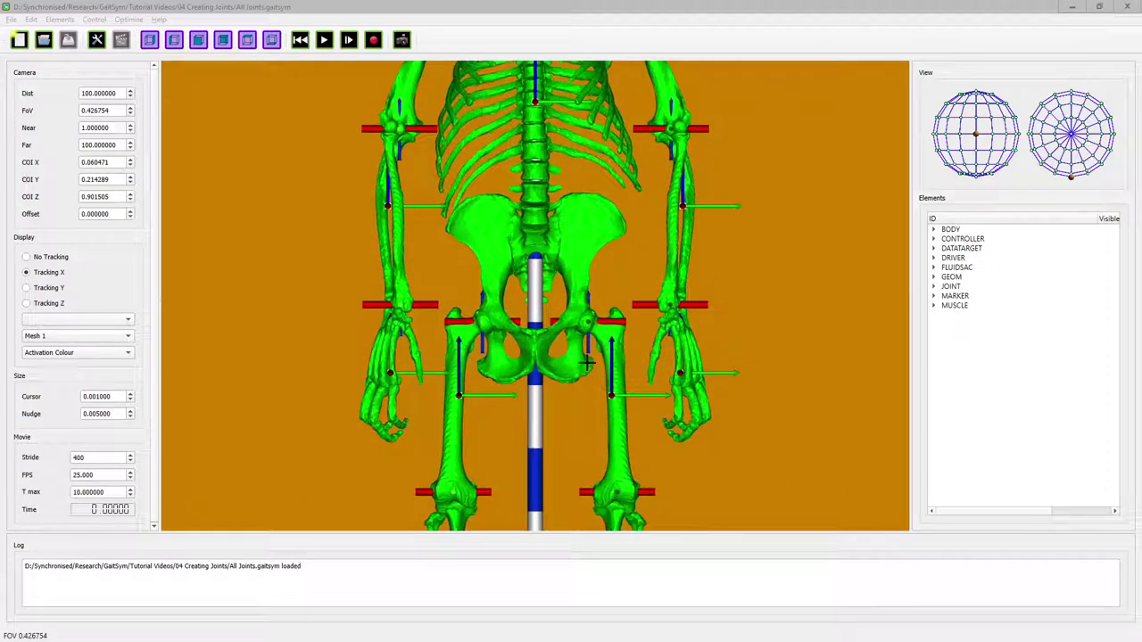
pyautogui.rightClick(573, 370)
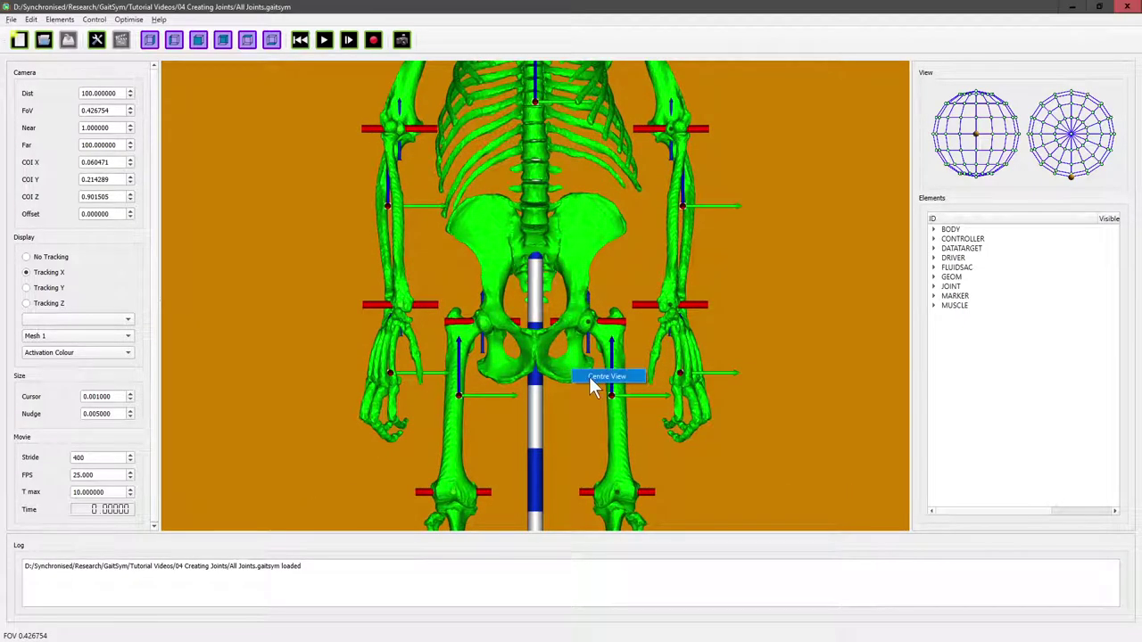
pyautogui.click(590, 377)
pyautogui.scroll(3, 545, 350)
pyautogui.scroll(7, 554, 355)
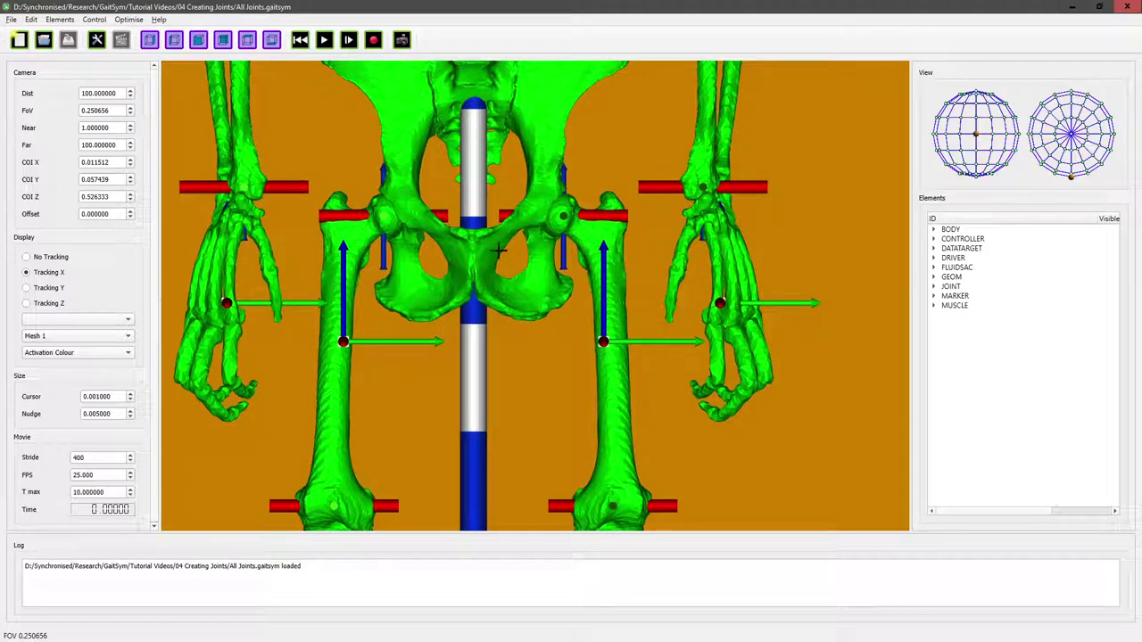
pyautogui.click(96, 41)
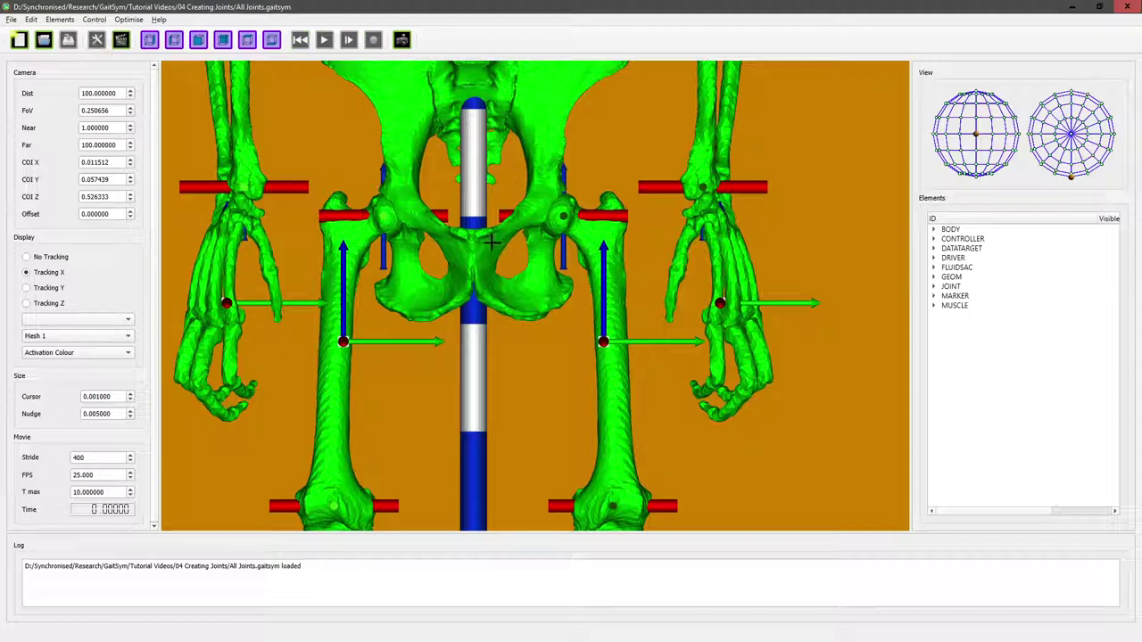
# Step: Create marker LeftAdductorLongusOrigin at the clicked pelvis point, attached to the Trunk body
pyautogui.rightClick(492, 242)
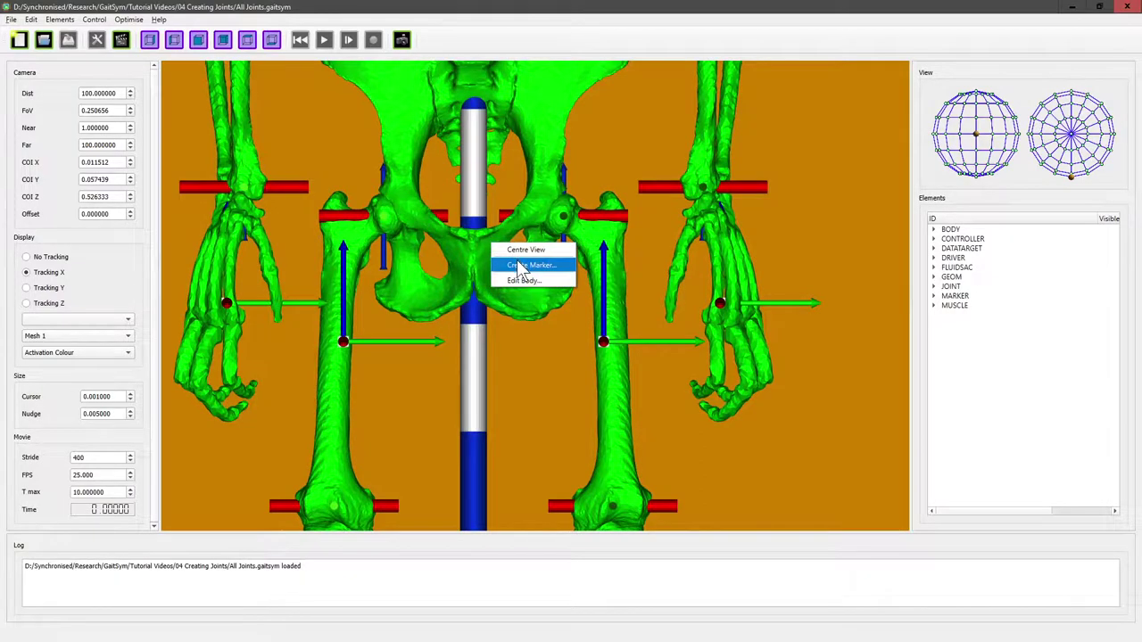
pyautogui.click(521, 266)
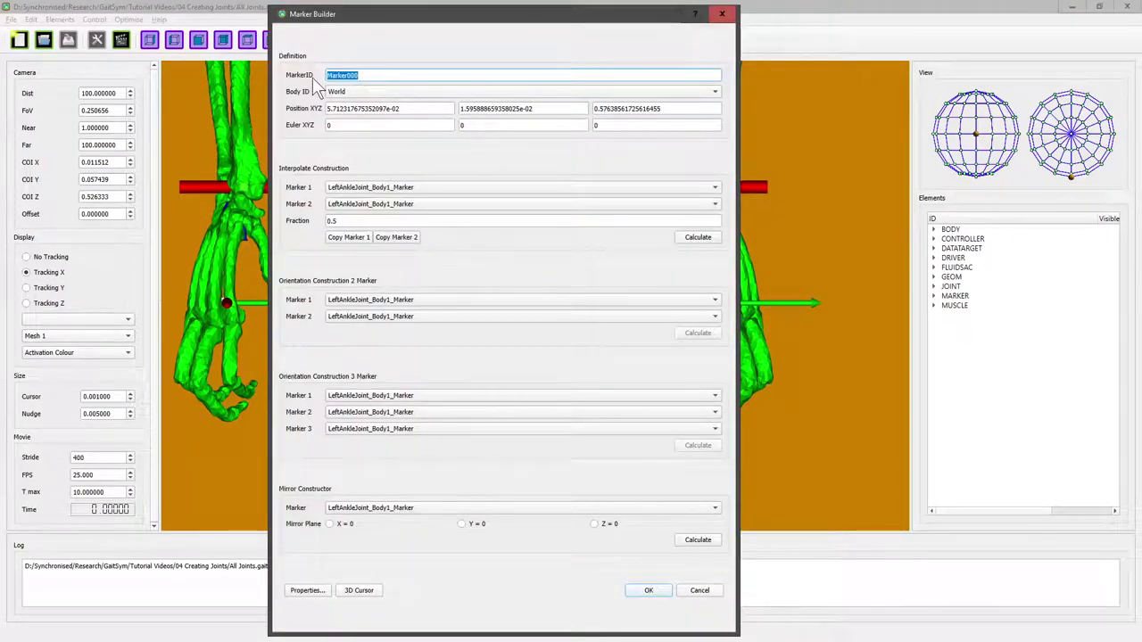
pyautogui.write('LeftAdduct')
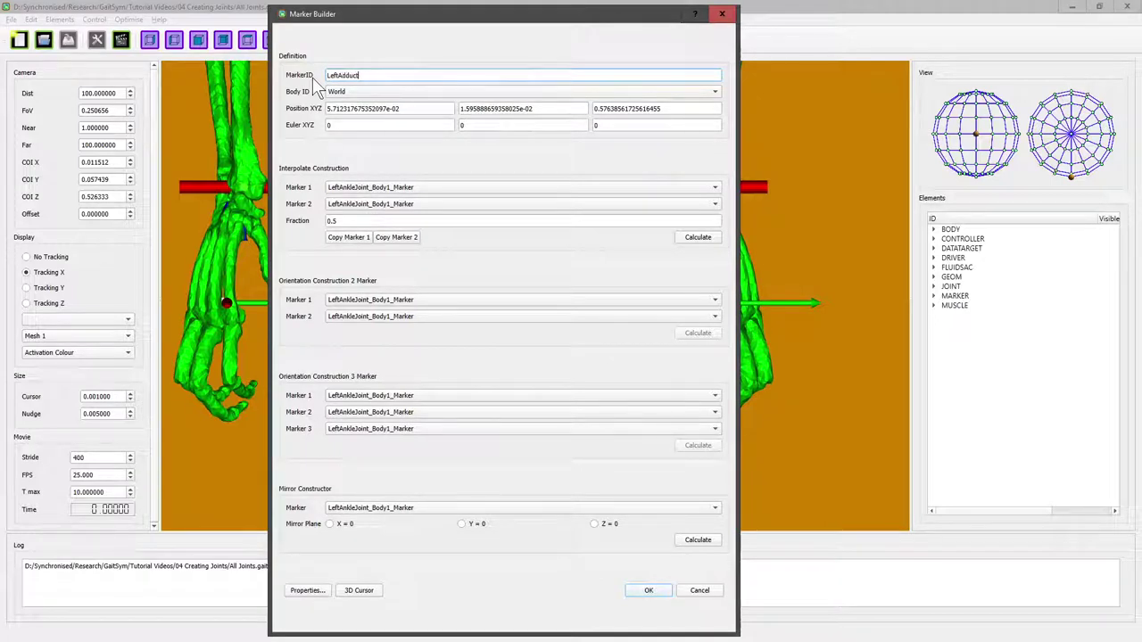
pyautogui.write('orLongusOrigin')
pyautogui.click(392, 91)
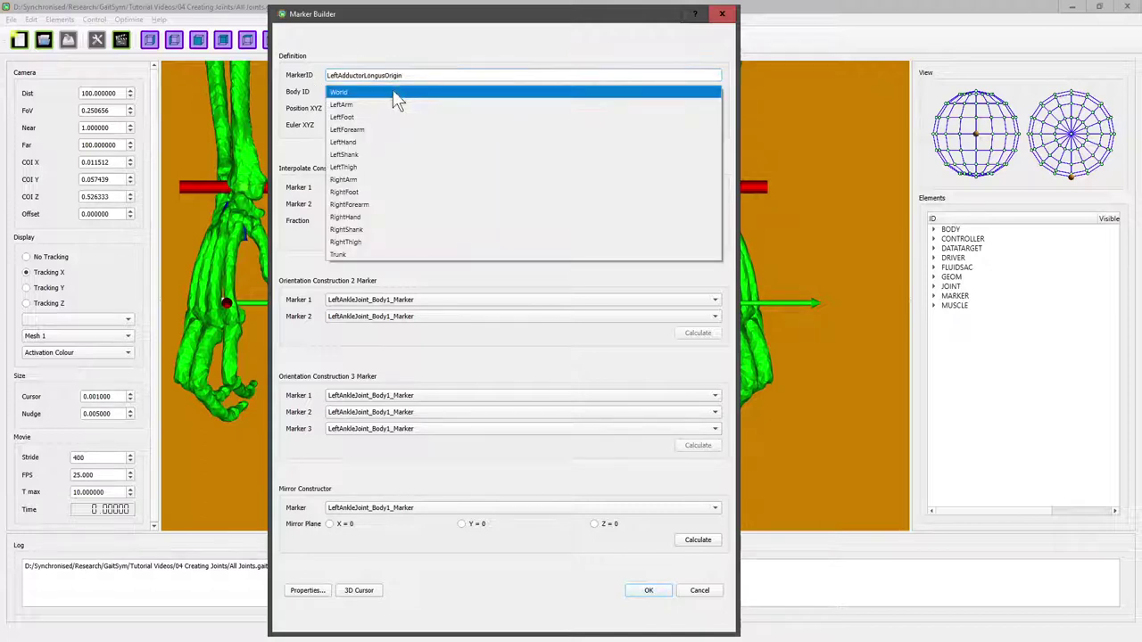
pyautogui.click(392, 255)
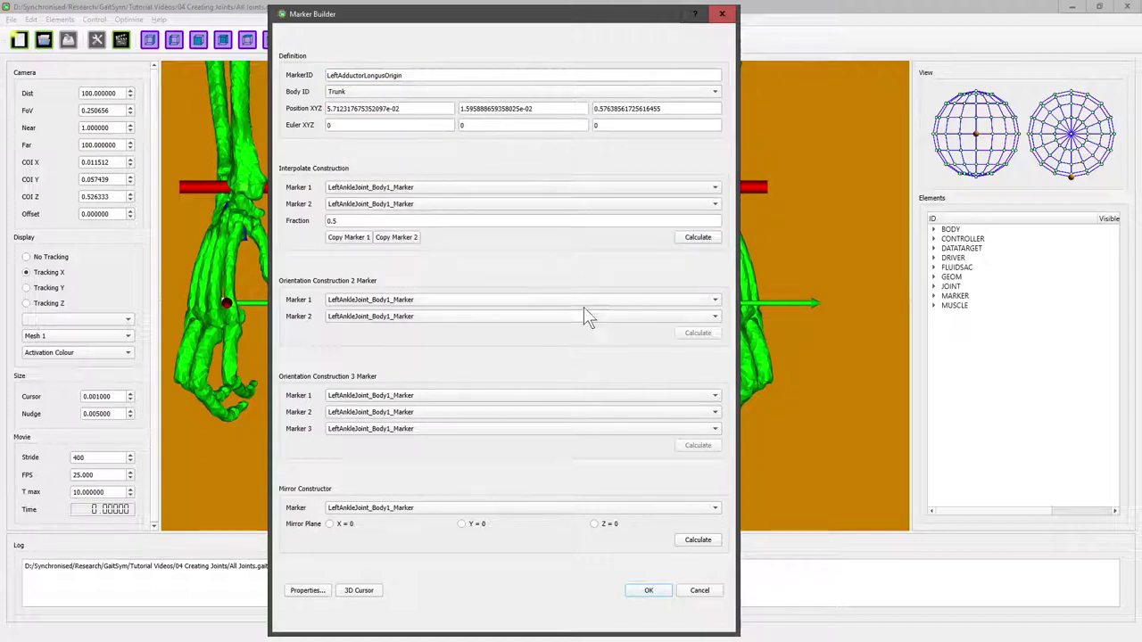
pyautogui.click(648, 590)
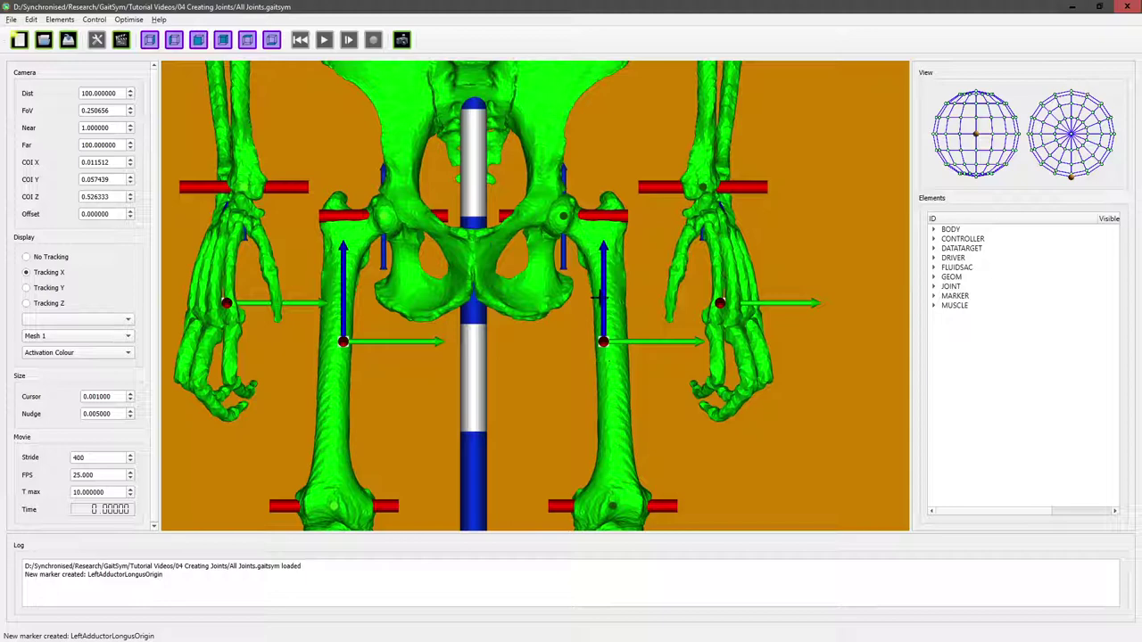
# Step: Create marker LeftAdductorLongusInsertion at the clicked femur point, attached to the LeftThigh body
pyautogui.rightClick(601, 358)
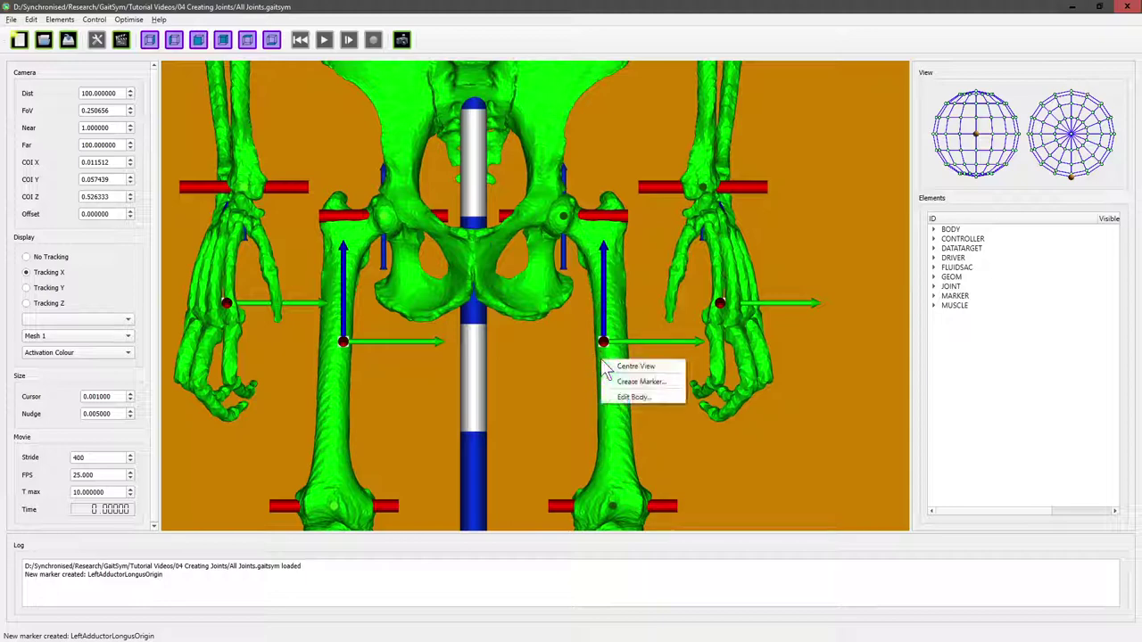
pyautogui.click(617, 380)
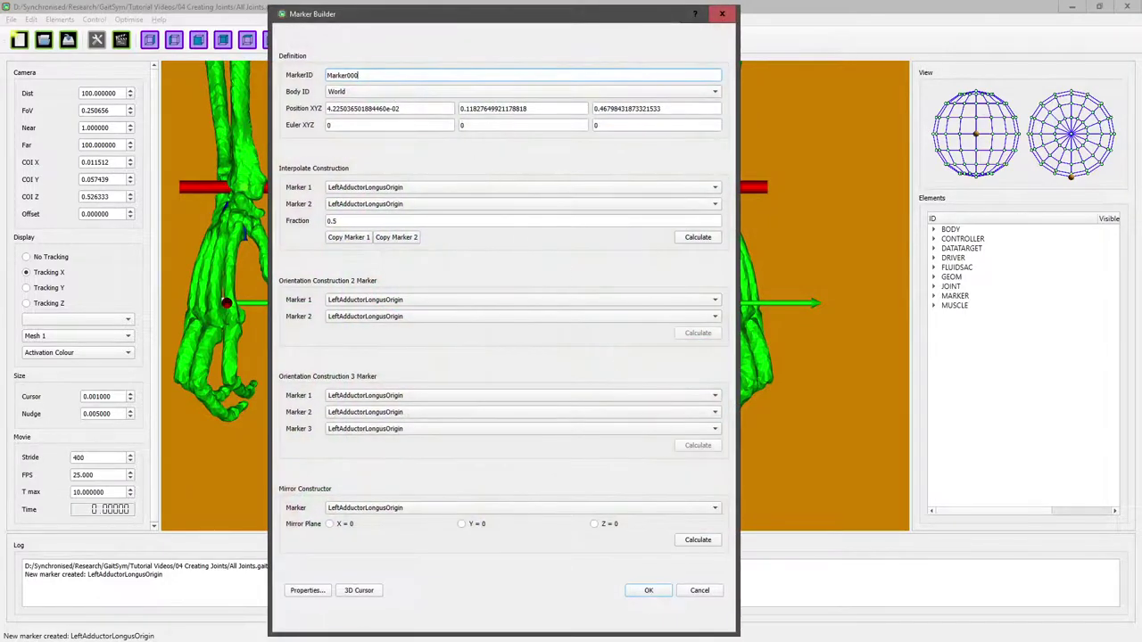
pyautogui.moveTo(360, 75); pyautogui.dragTo(290, 75)
pyautogui.write('Adduc')
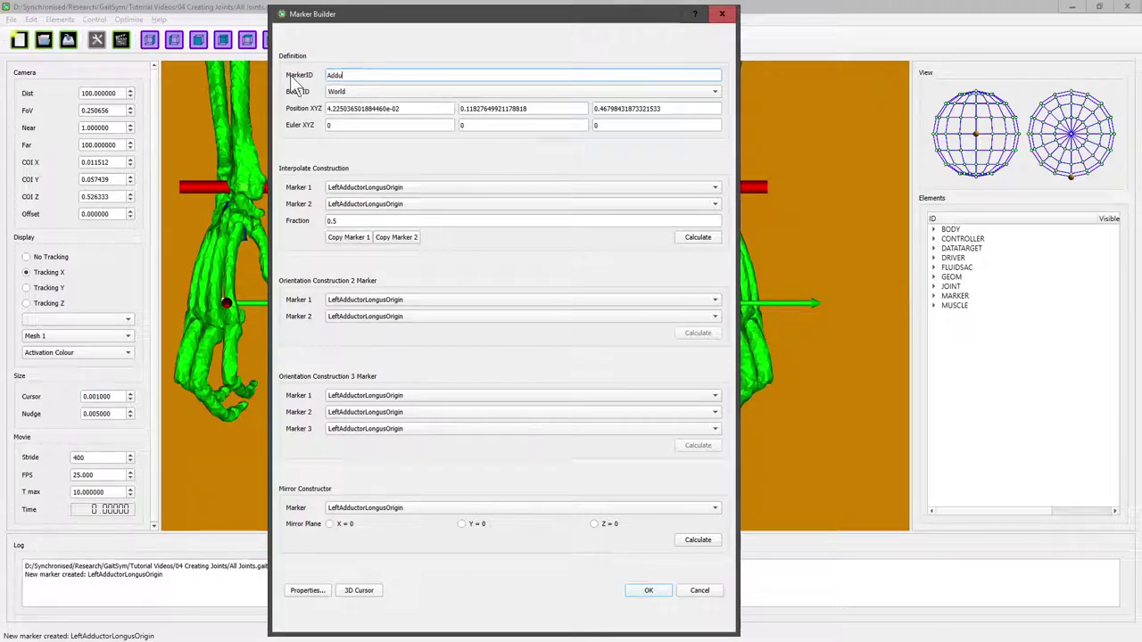
pyautogui.press('BackSpace')
pyautogui.press('BackSpace')
pyautogui.press('BackSpace')
pyautogui.press('BackSpace')
pyautogui.press('BackSpace')
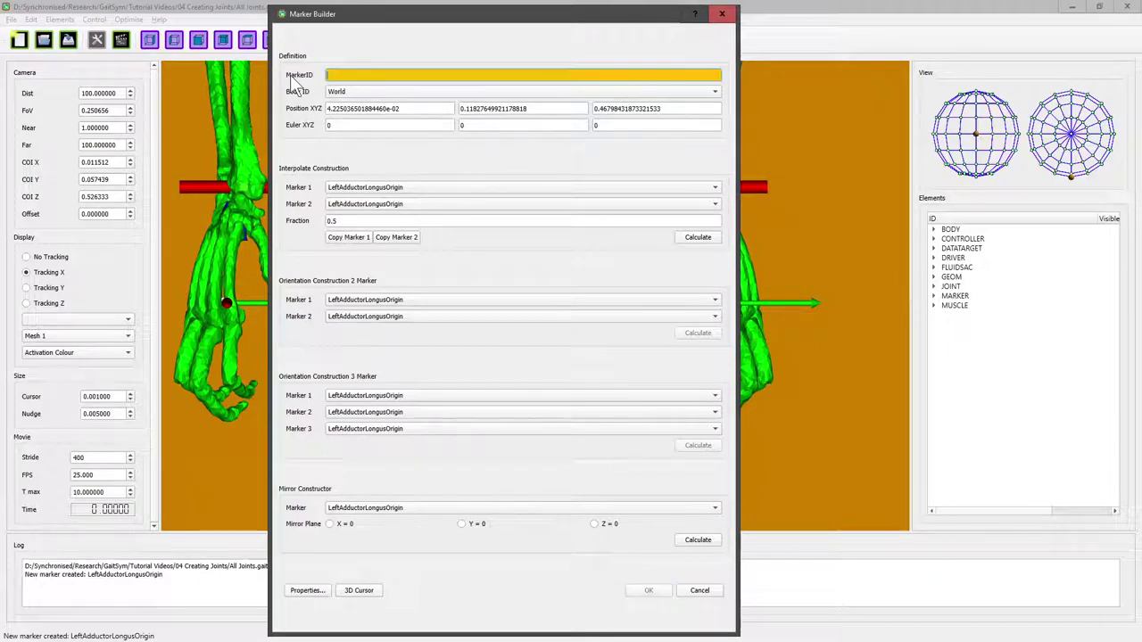
pyautogui.write('LeftAdduct')
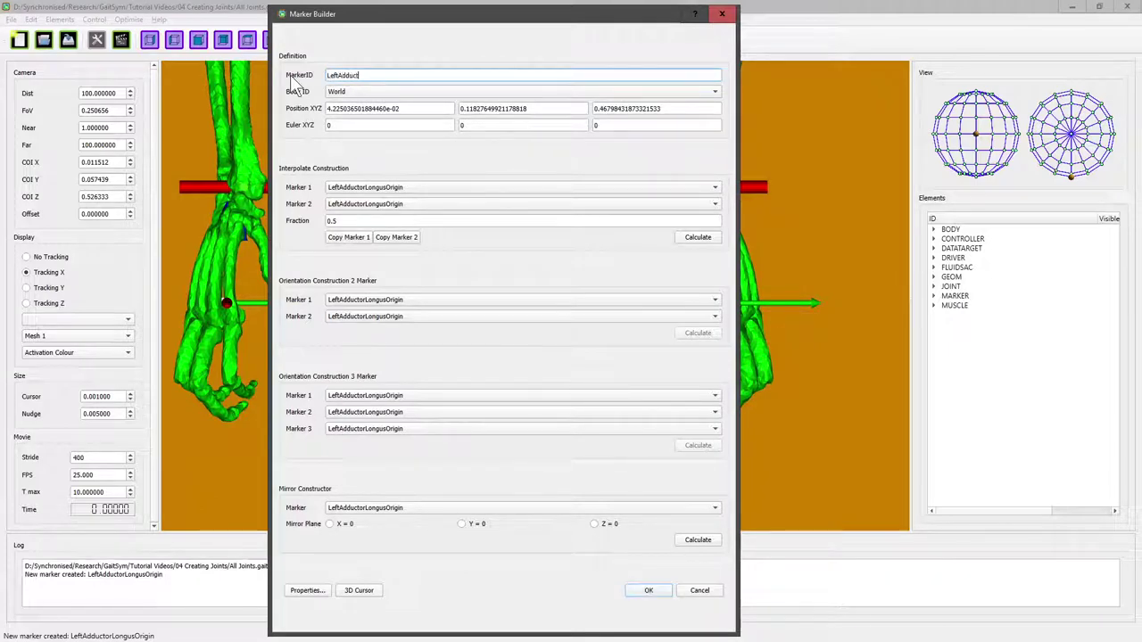
pyautogui.write('orLongusInsertion')
pyautogui.click(376, 89)
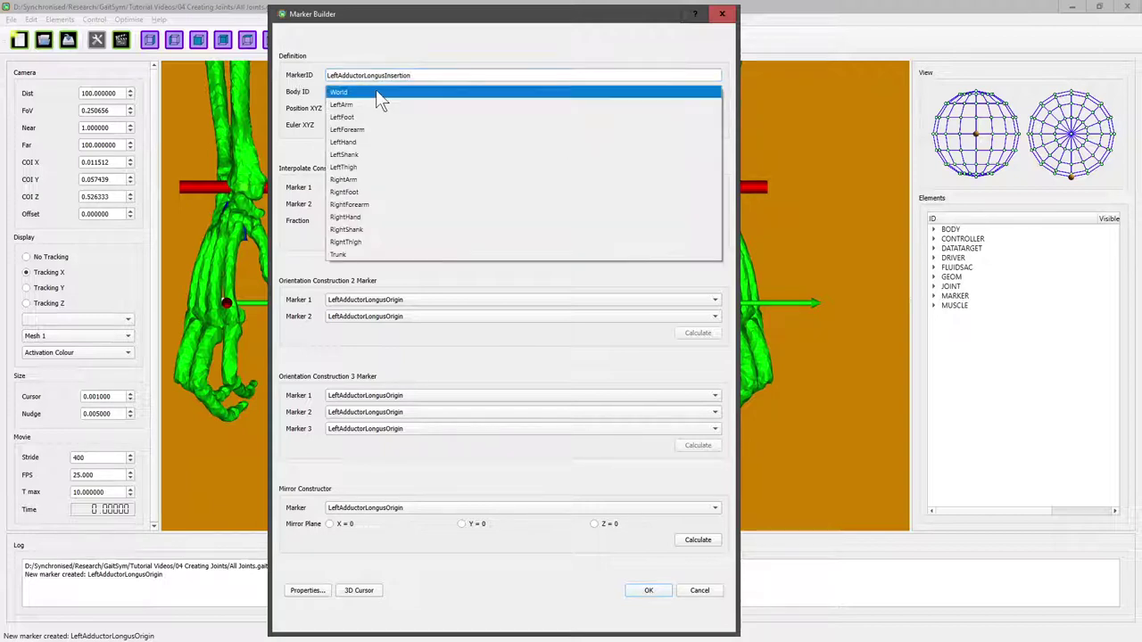
pyautogui.click(377, 168)
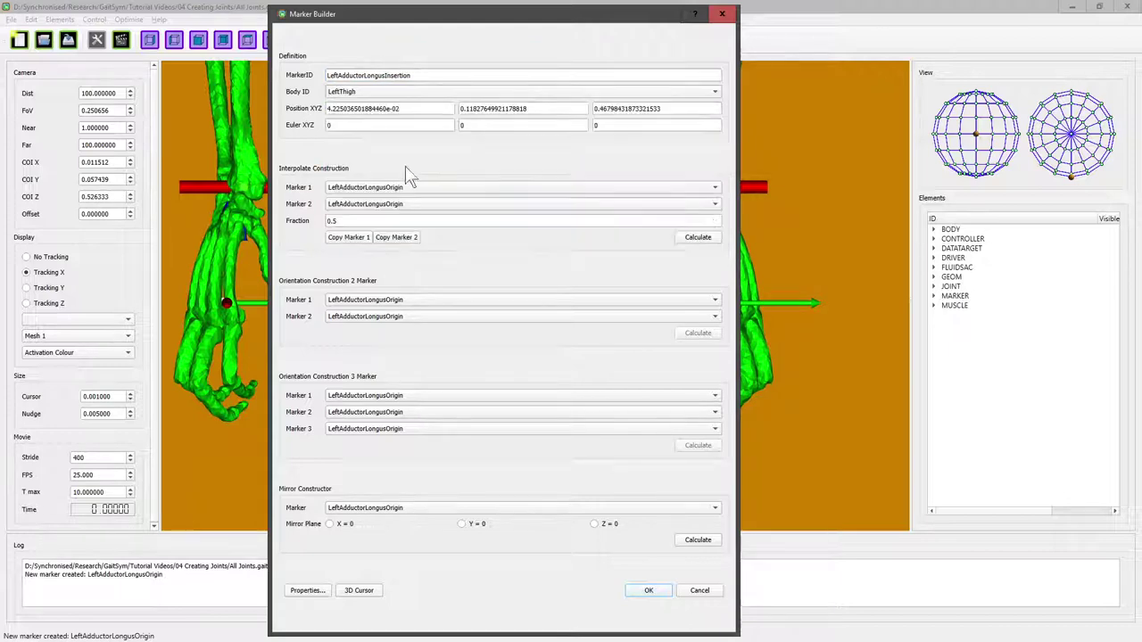
pyautogui.click(646, 591)
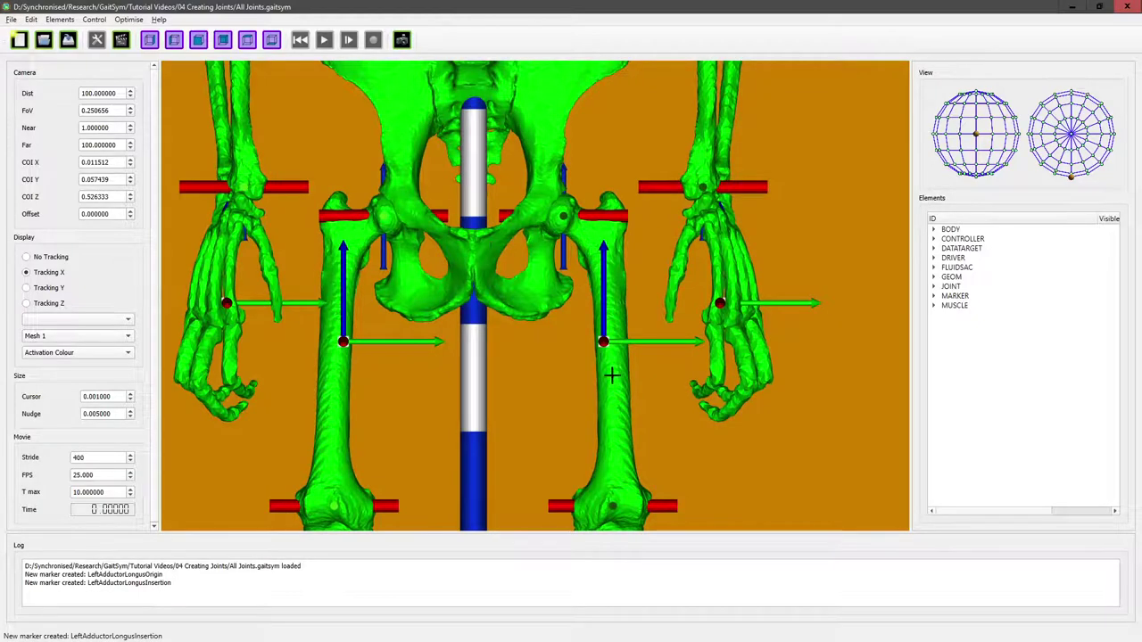
# Step: Zoom in on the pubic region and upper femur, then ease the zoom back slightly
pyautogui.scroll(3, 611, 375)
pyautogui.scroll(5, 459, 235)
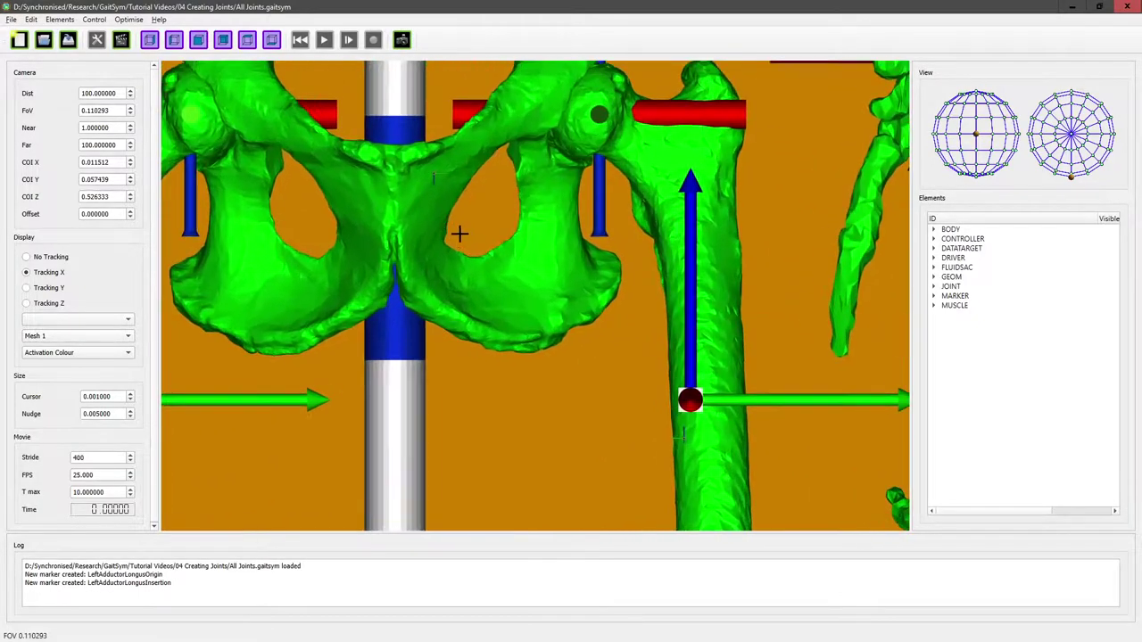
pyautogui.scroll(-2, 356, 100)
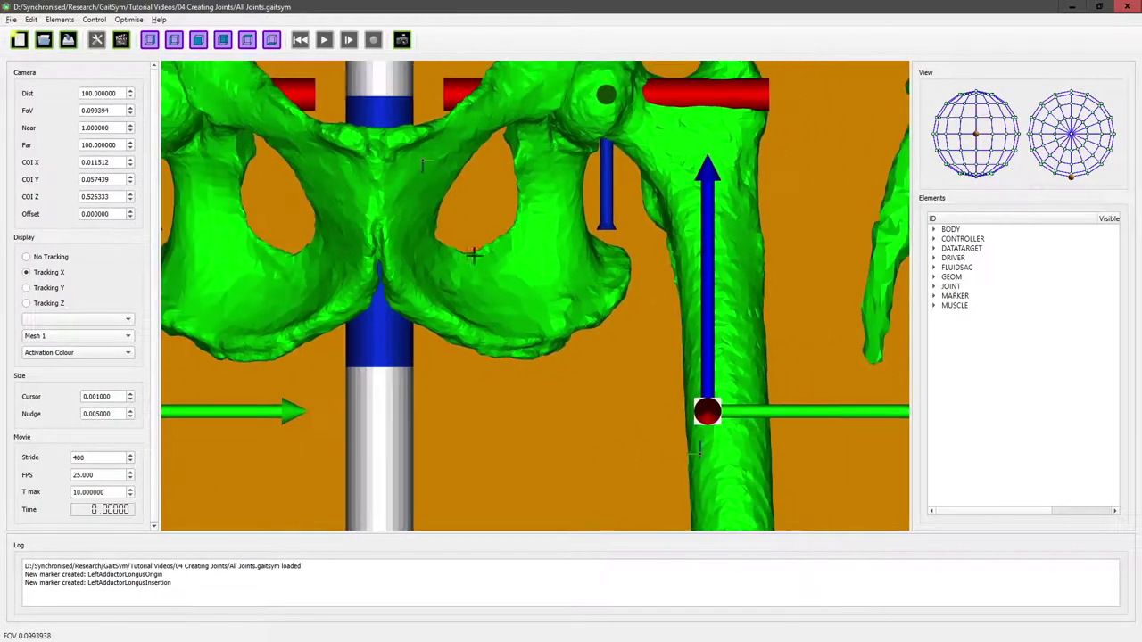
pyautogui.scroll(-1, 707, 450)
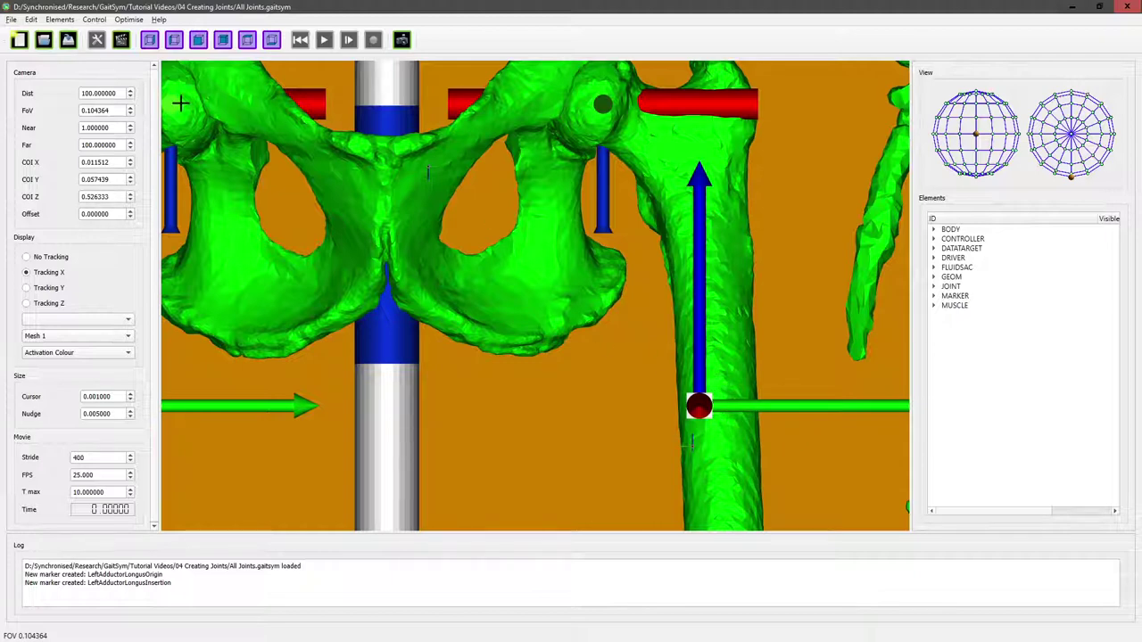
# Step: Start a new muscle and reposition and resize the Muscle Builder near the top of the screen
pyautogui.click(60, 20)
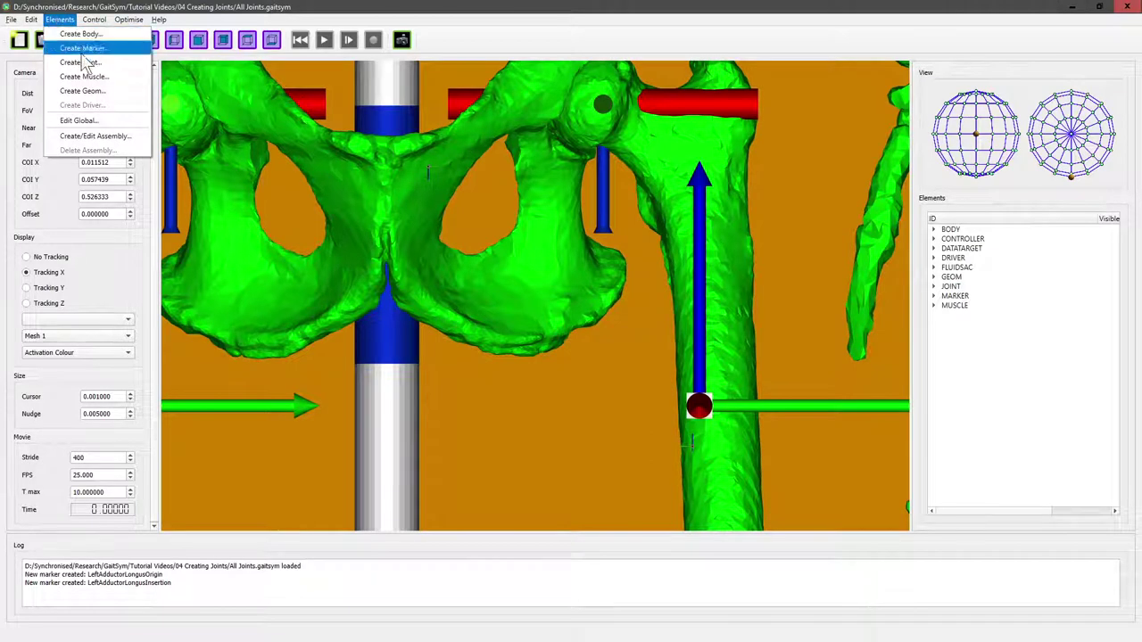
pyautogui.click(94, 77)
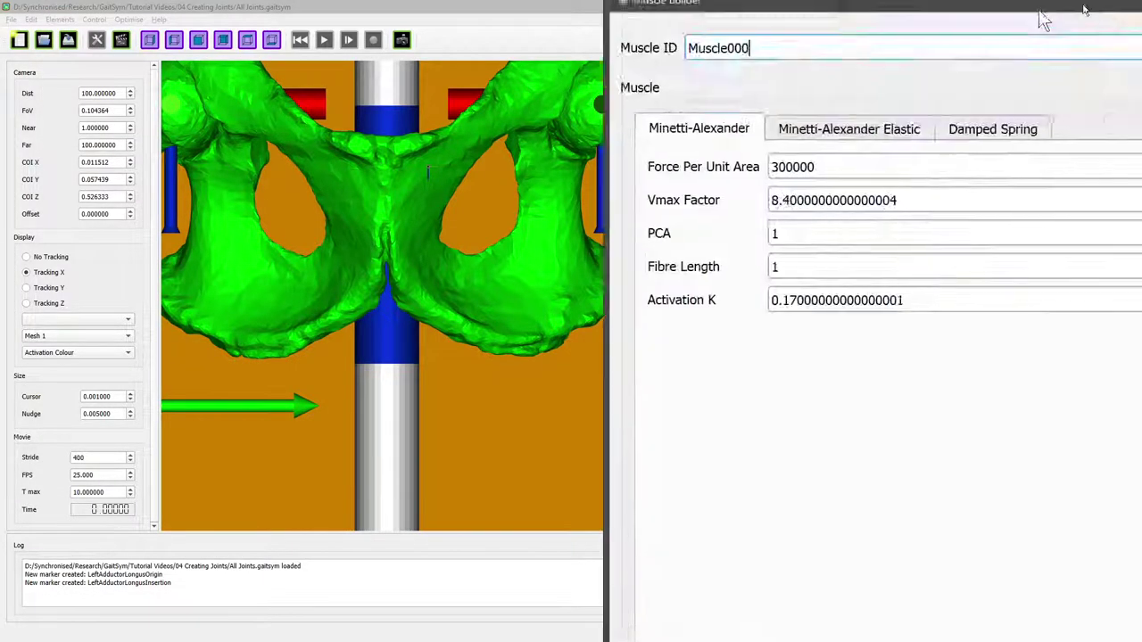
pyautogui.moveTo(1044, 20); pyautogui.dragTo(468, 58)
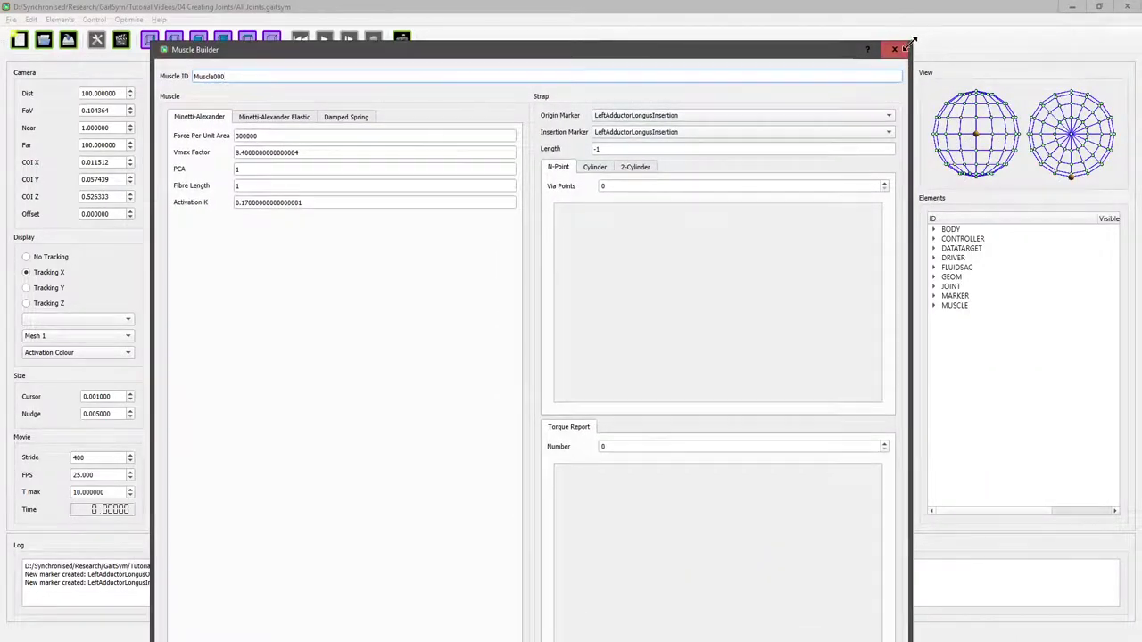
pyautogui.moveTo(912, 44); pyautogui.dragTo(894, 207)
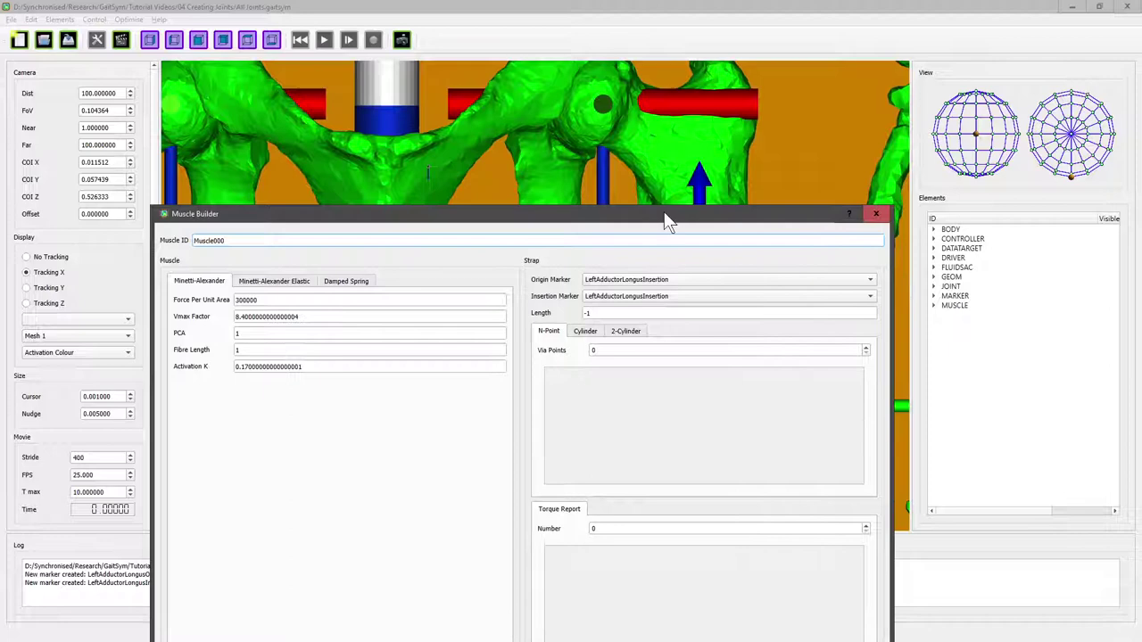
pyautogui.moveTo(664, 213); pyautogui.dragTo(696, 55)
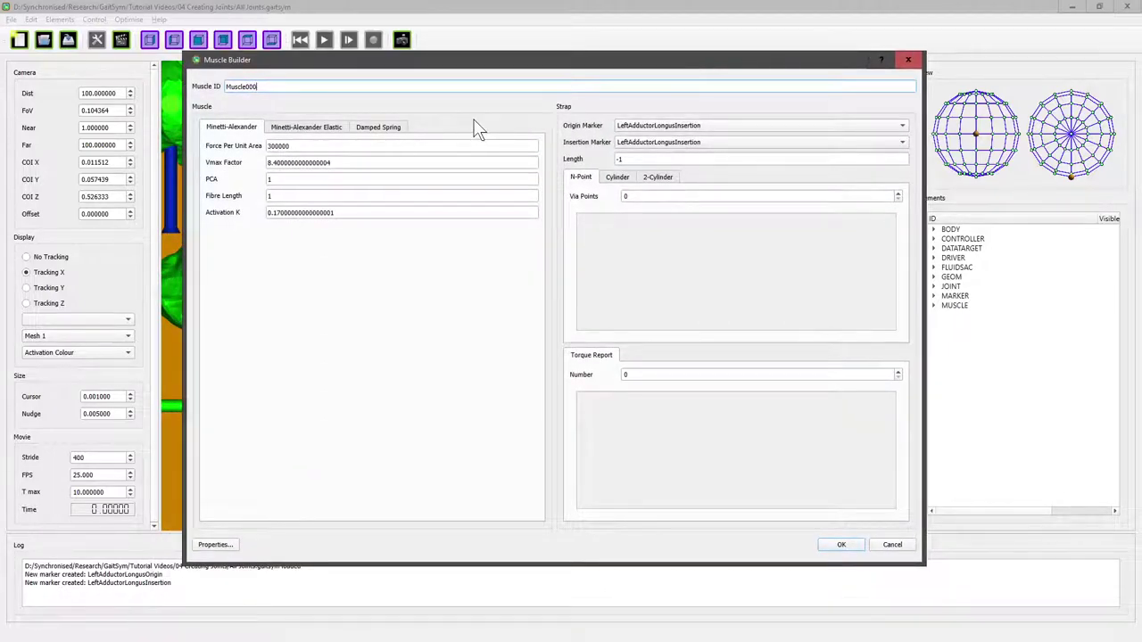
# Step: Set Origin Marker to LeftAdductorLongusOrigin and Insertion Marker to LeftAdductorLongusInsertion
pyautogui.click(711, 129)
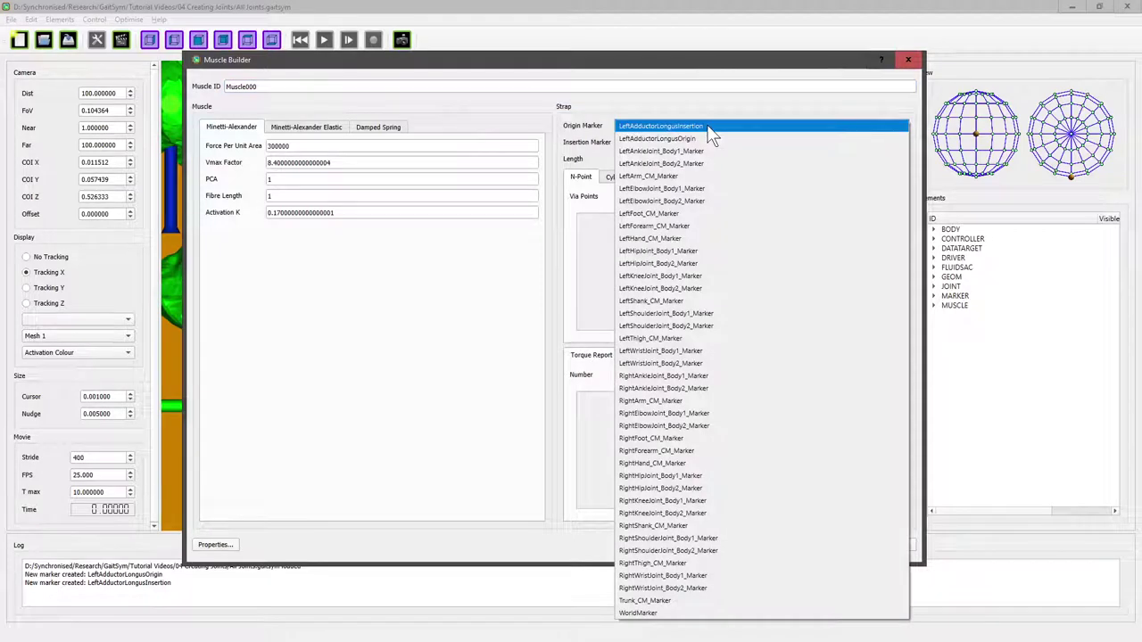
pyautogui.click(712, 140)
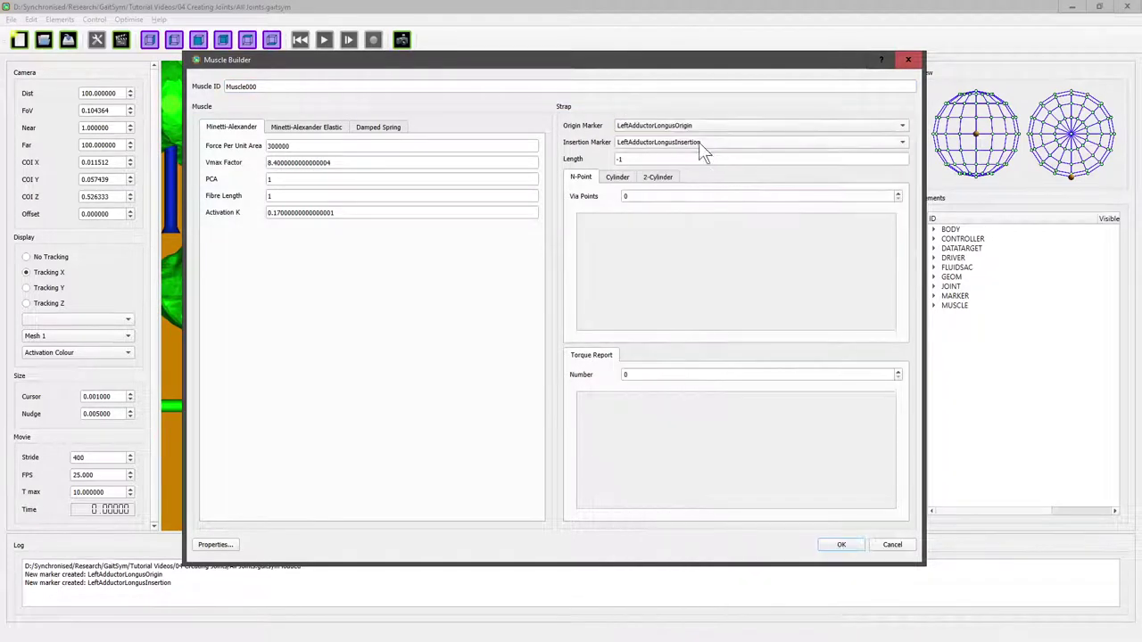
pyautogui.click(699, 142)
pyautogui.click(693, 143)
pyautogui.click(297, 130)
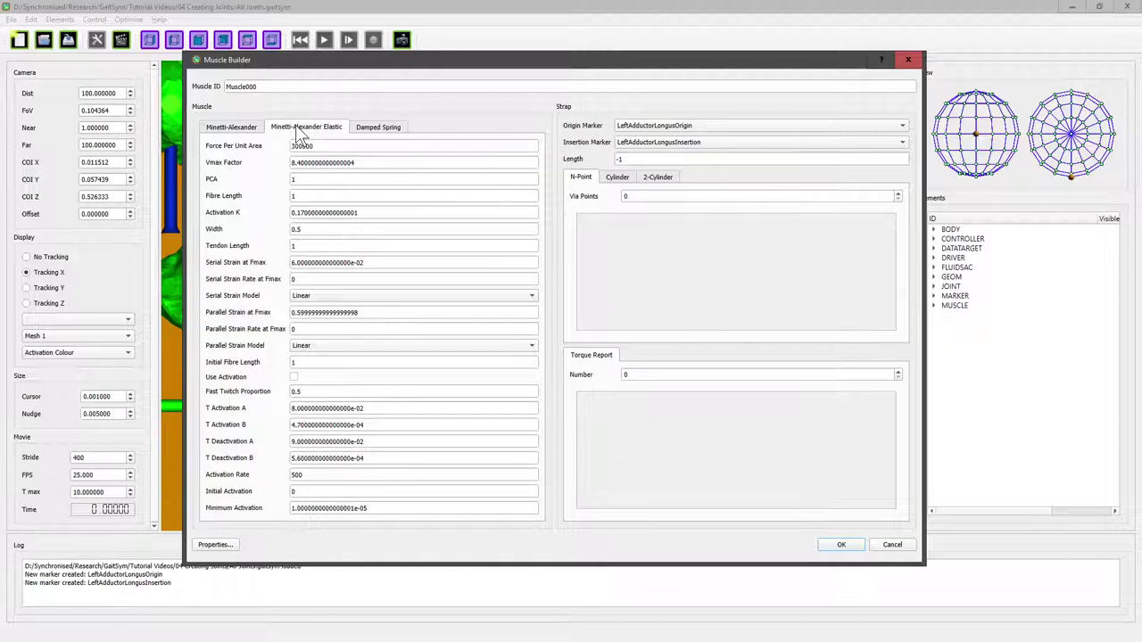
pyautogui.click(377, 130)
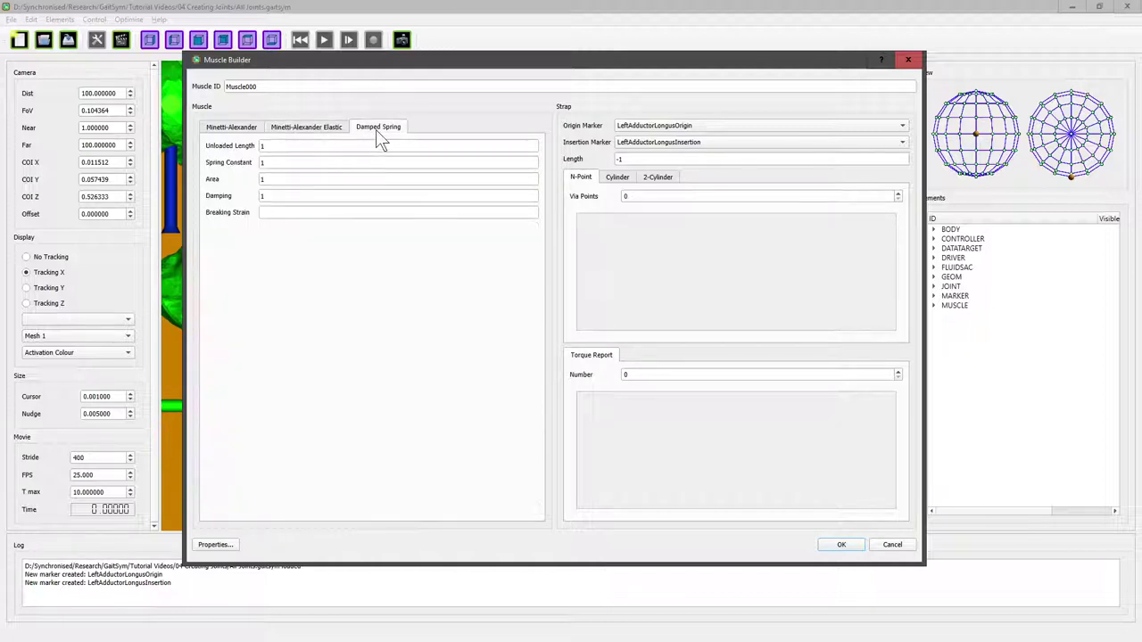
pyautogui.click(236, 126)
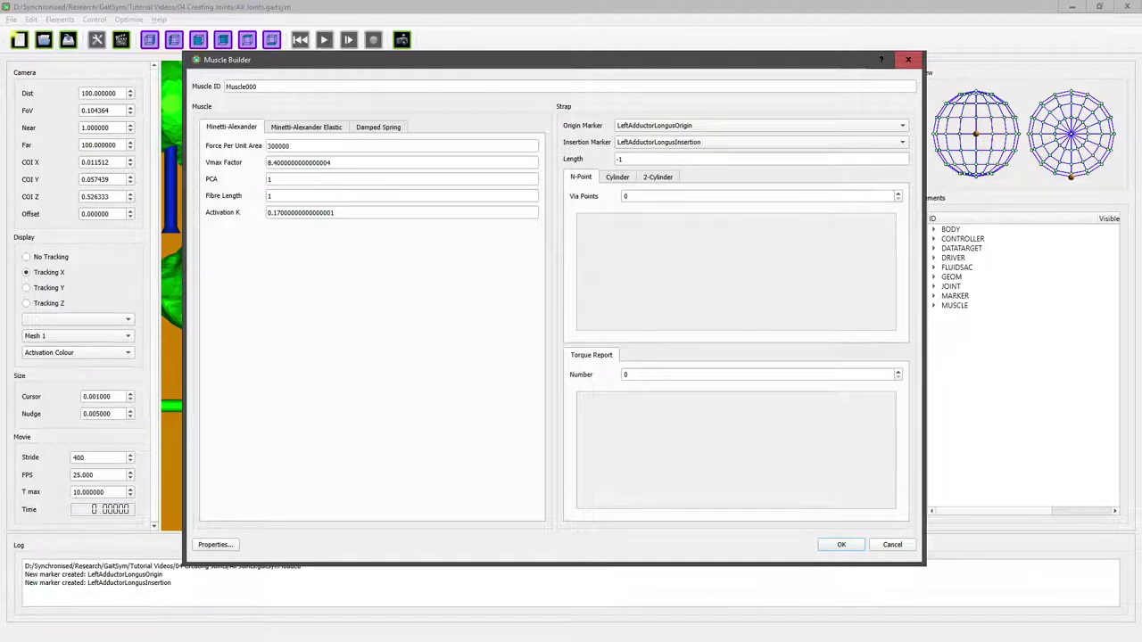
pyautogui.doubleClick(269, 179)
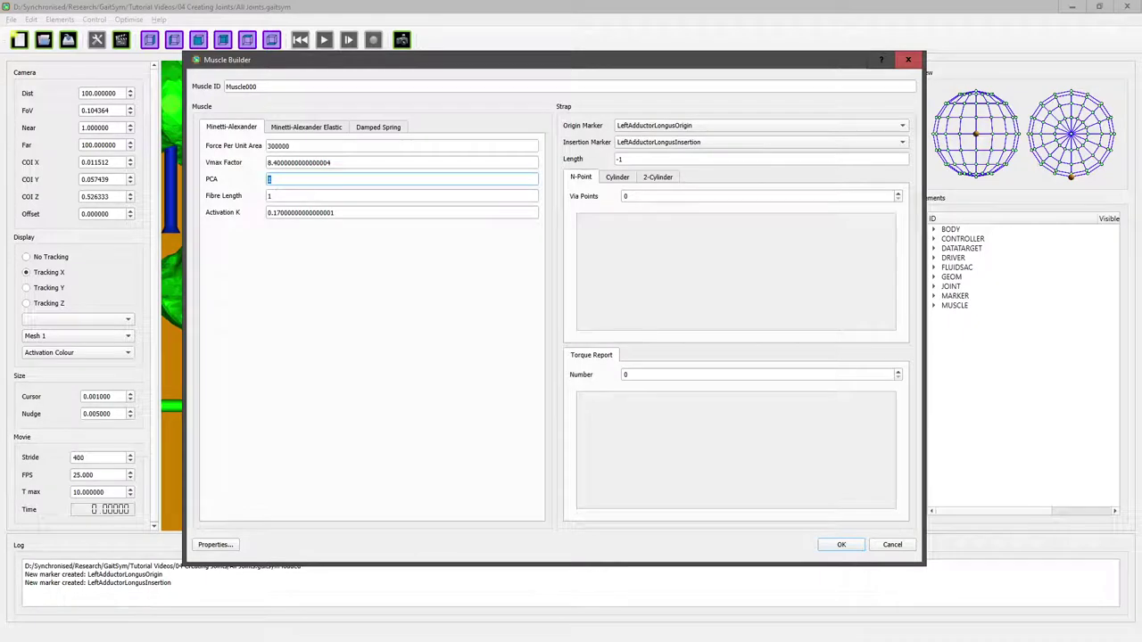
pyautogui.press('Tab')
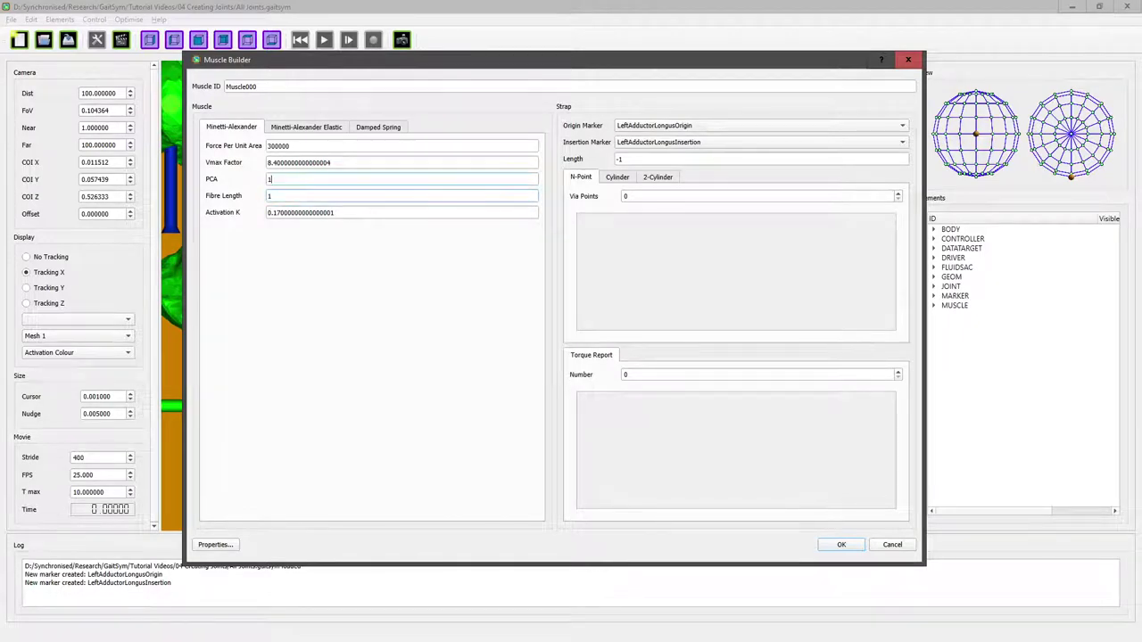
pyautogui.click(270, 179)
# Step: Rename the muscle ID to LeftAdductorLongusMuscle and confirm it in the Muscle Builder
pyautogui.moveTo(258, 86); pyautogui.dragTo(202, 83)
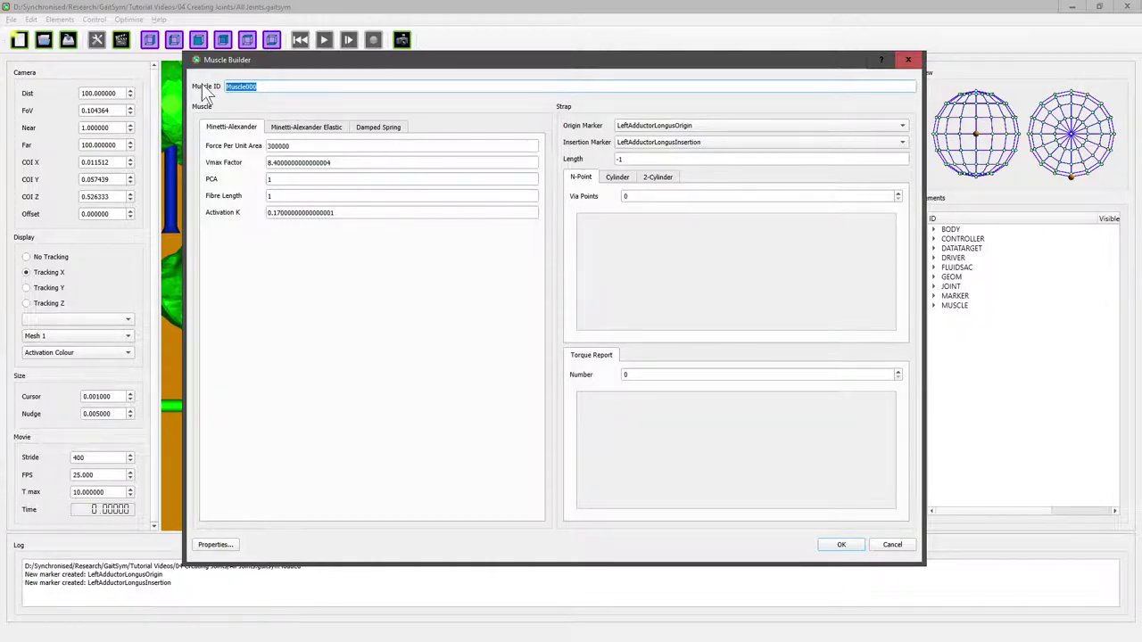
pyautogui.write('LeftAdductorLongusMuscle')
pyautogui.click(840, 544)
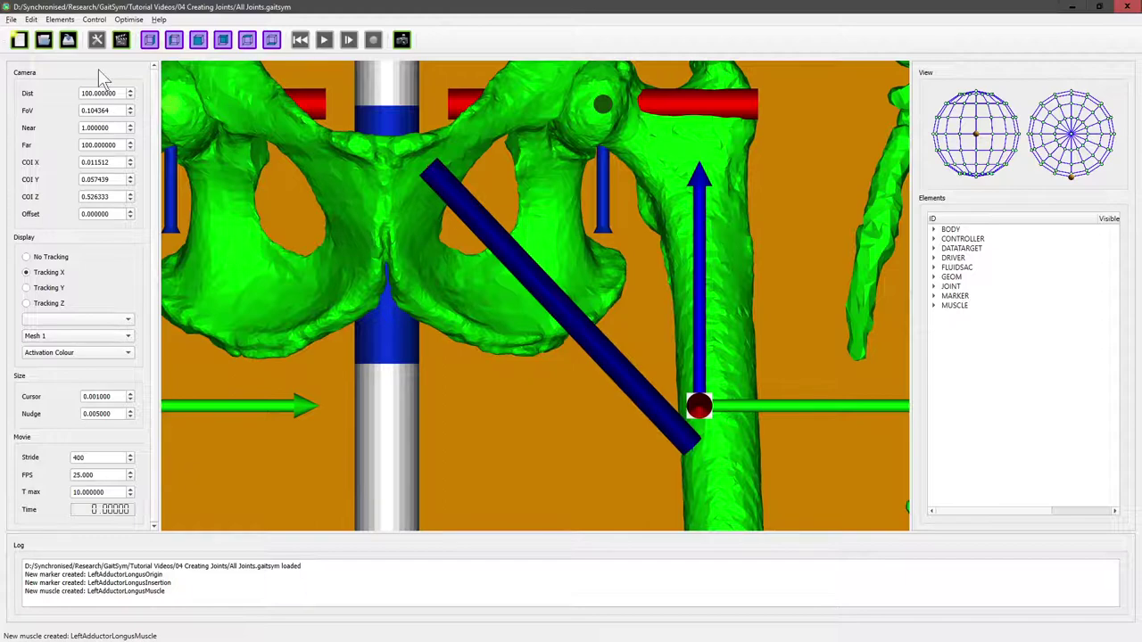
# Step: Save the model as 'Adductor Longus Added' in Tutorial Videos > 05 Creating Muscles
pyautogui.click(11, 19)
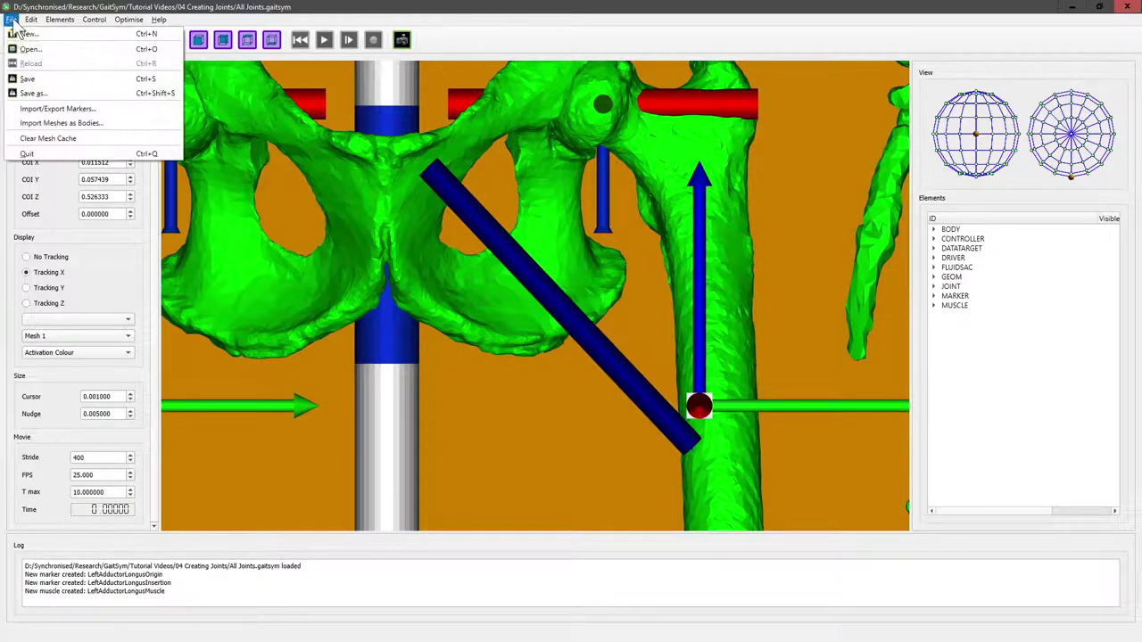
pyautogui.click(31, 93)
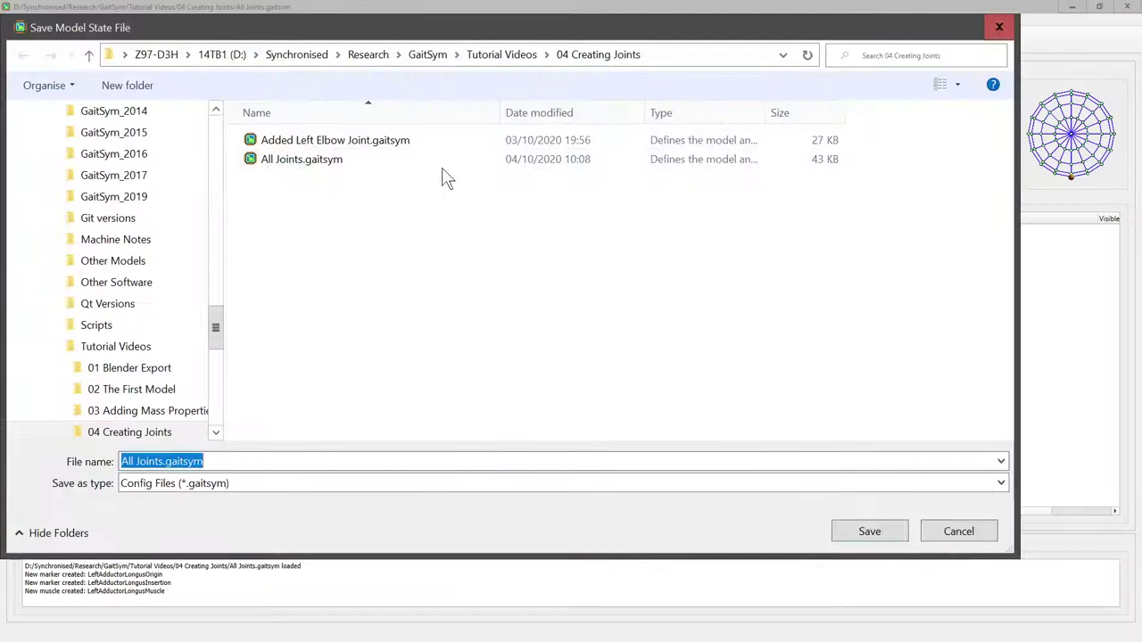
pyautogui.click(506, 57)
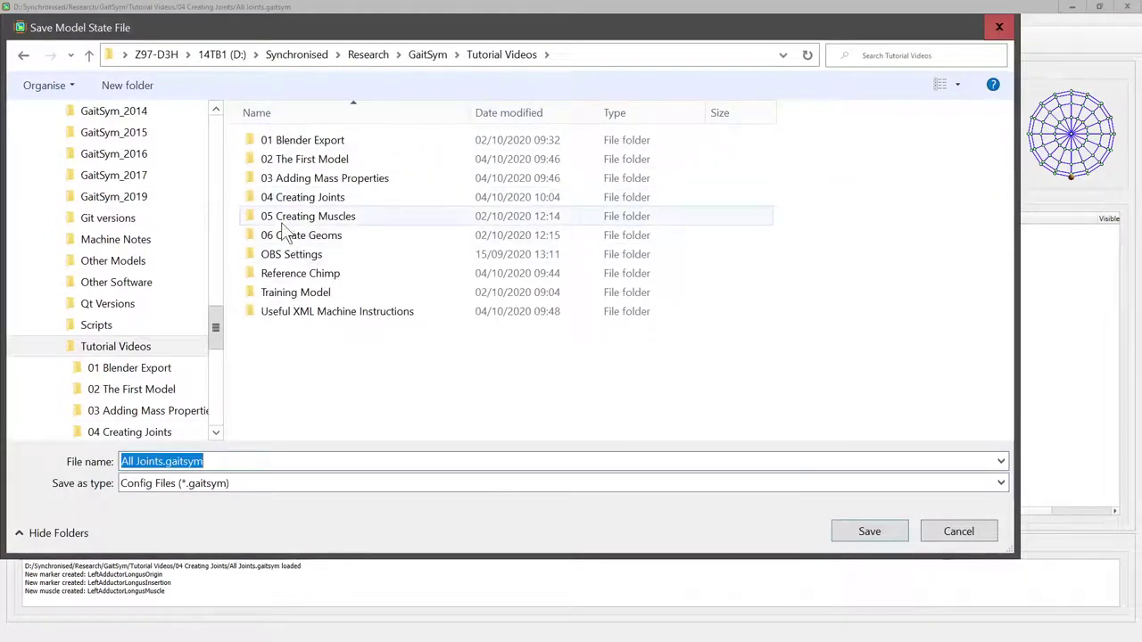
pyautogui.doubleClick(308, 216)
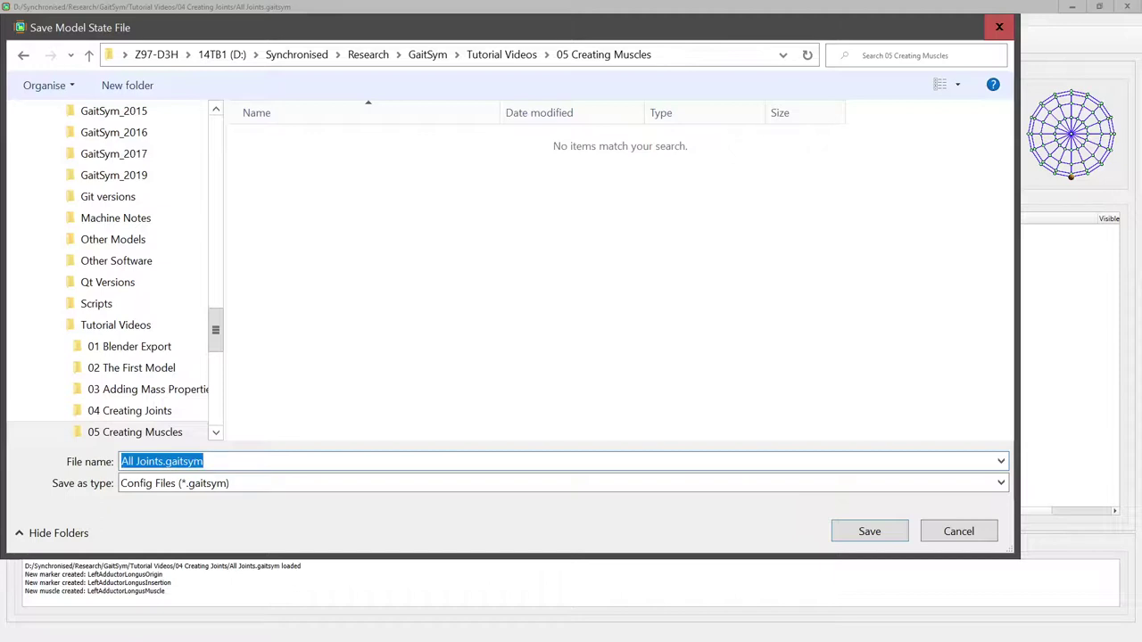
pyautogui.write('Adductor')
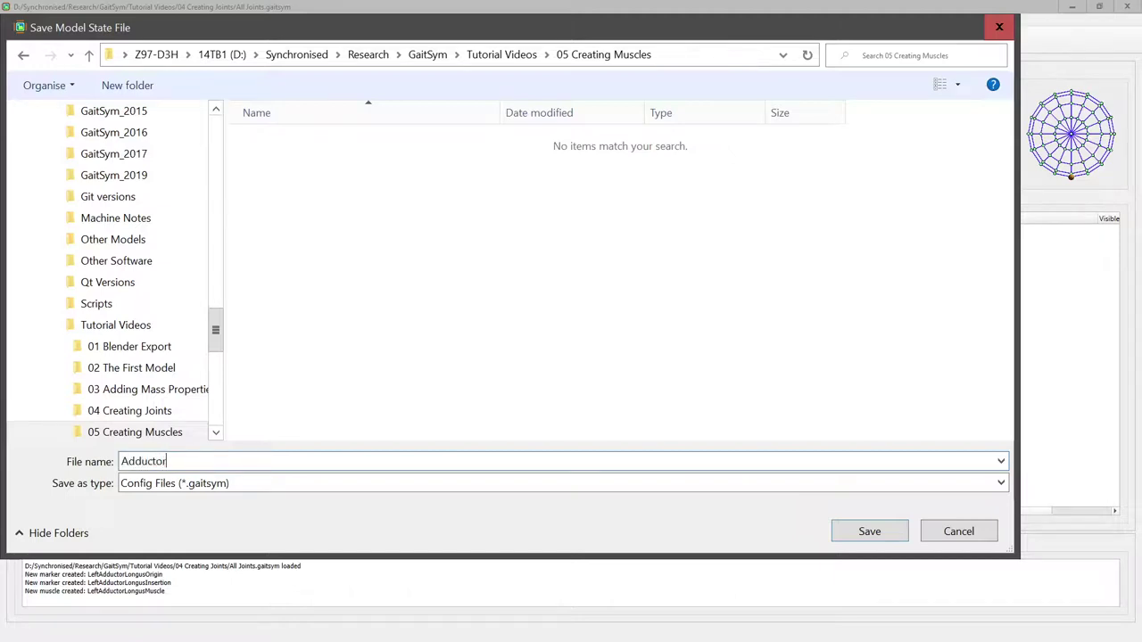
pyautogui.write(' Longus Added')
pyautogui.click(868, 526)
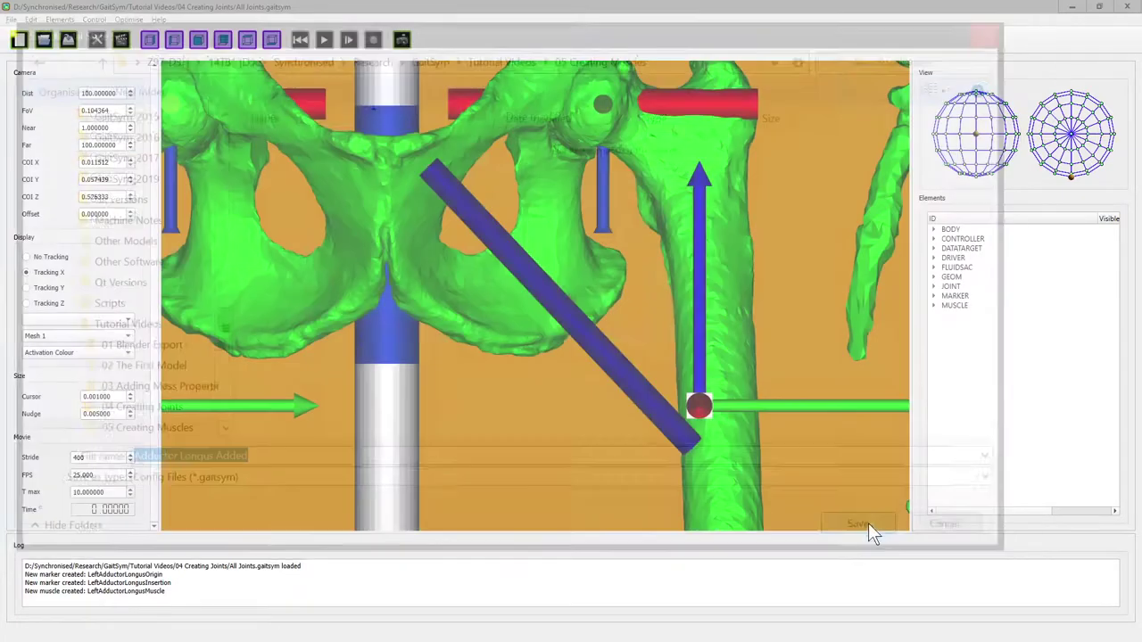